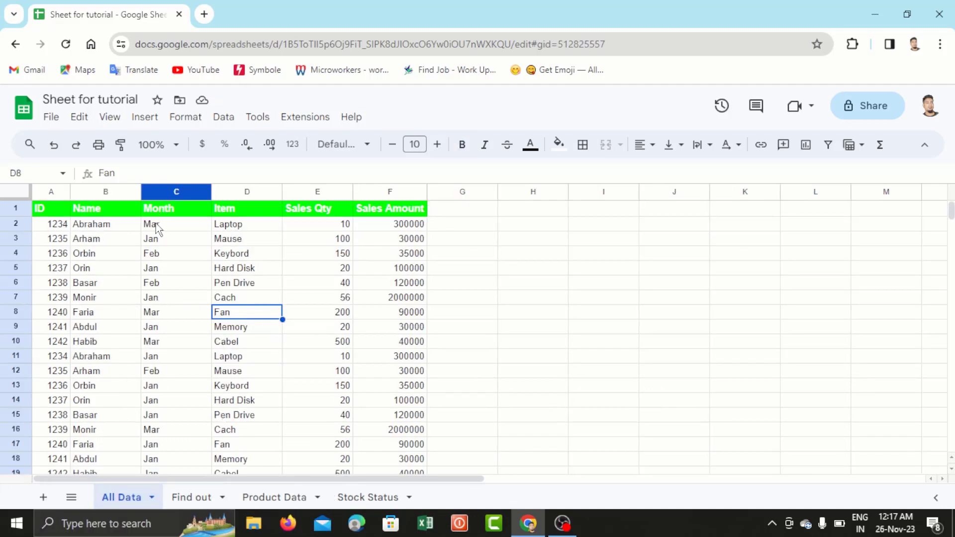
Review the Month column on the All Data sheet and the month-filtered rows on the Find out sheet.
{"action": "left_click", "coordinate": [156, 226]}
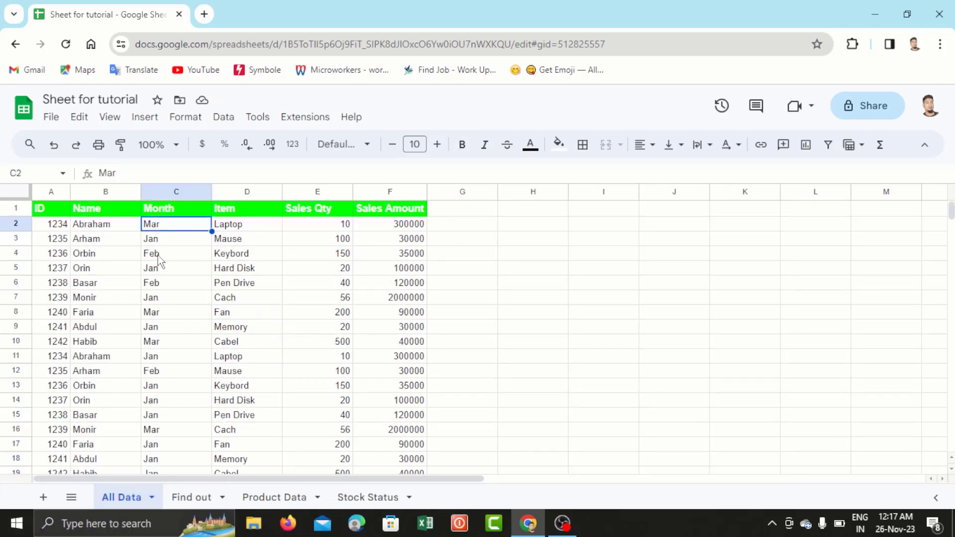
{"action": "left_click", "coordinate": [158, 255]}
{"action": "left_click", "coordinate": [160, 298]}
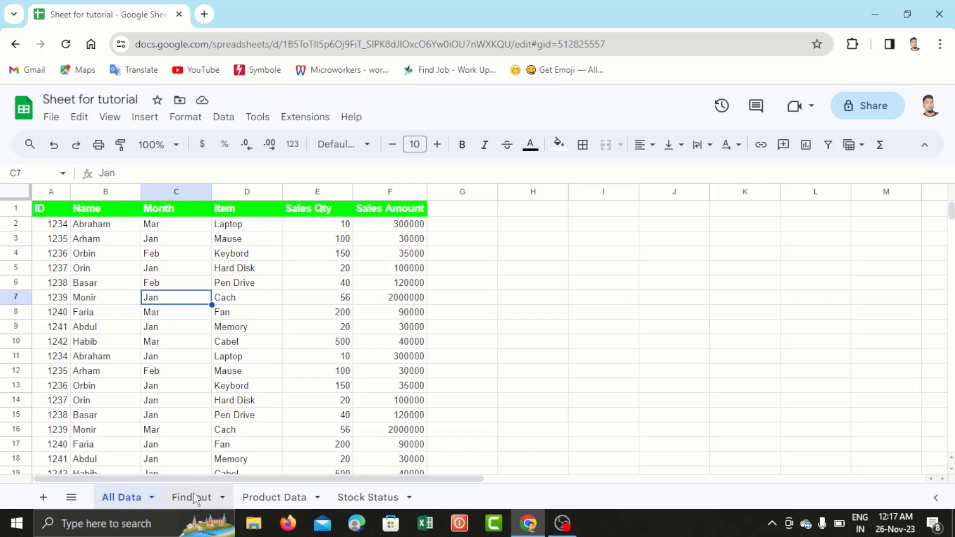
{"action": "left_click", "coordinate": [195, 497]}
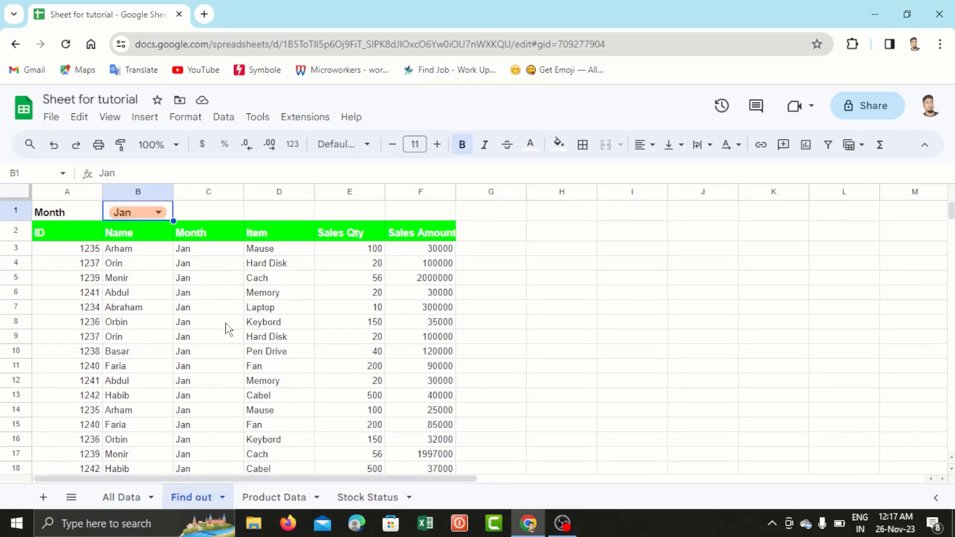
{"action": "scroll", "coordinate": [225, 328], "scroll_direction": "down", "scroll_amount": 3}
{"action": "scroll", "coordinate": [225, 327], "scroll_direction": "up", "scroll_amount": 3}
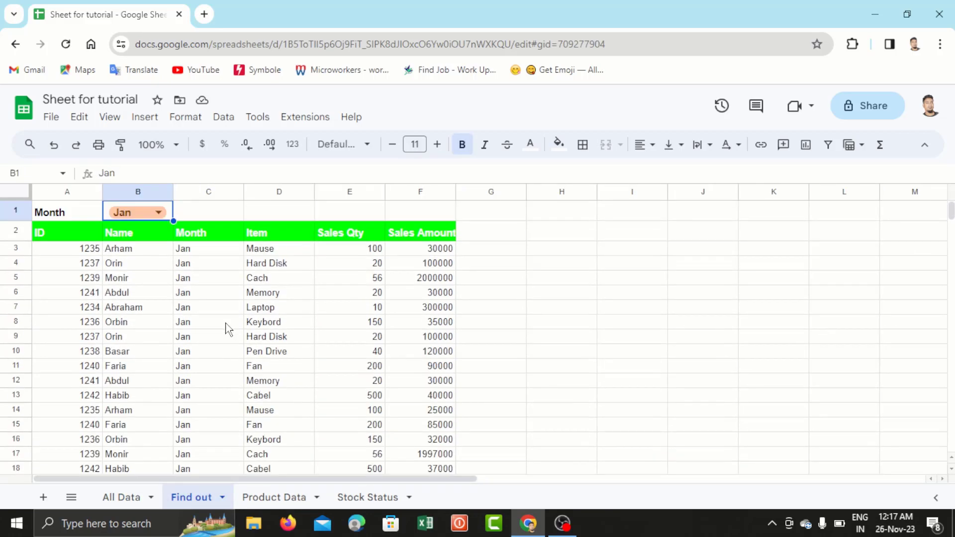
Test the month dropdown in B1 by choosing Mar and switching back to Jan.
{"action": "left_click", "coordinate": [159, 214]}
{"action": "left_click", "coordinate": [143, 278]}
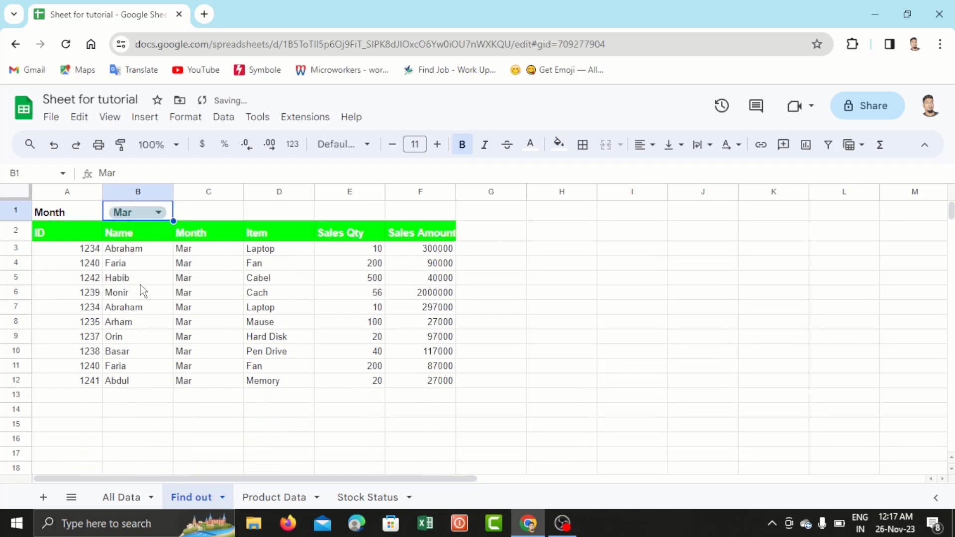
{"action": "left_click", "coordinate": [159, 214]}
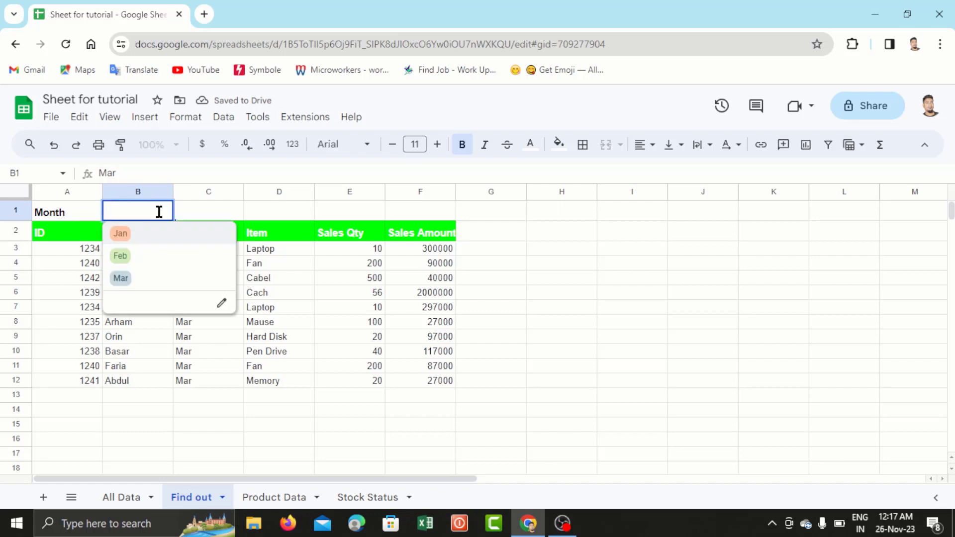
{"action": "left_click", "coordinate": [146, 243]}
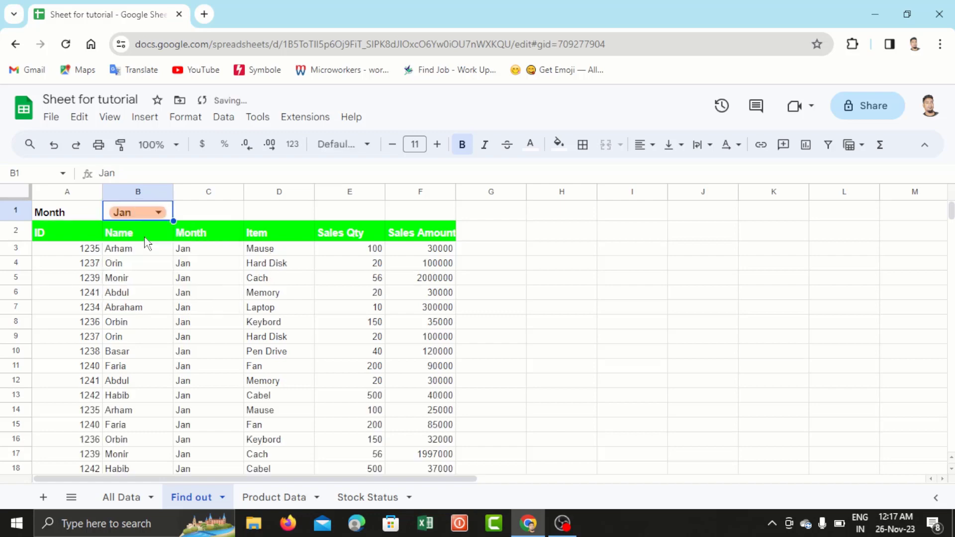
Inspect the filtered rows on the Find out sheet and delete the FILTER formula in cell A3.
{"action": "left_click", "coordinate": [286, 319]}
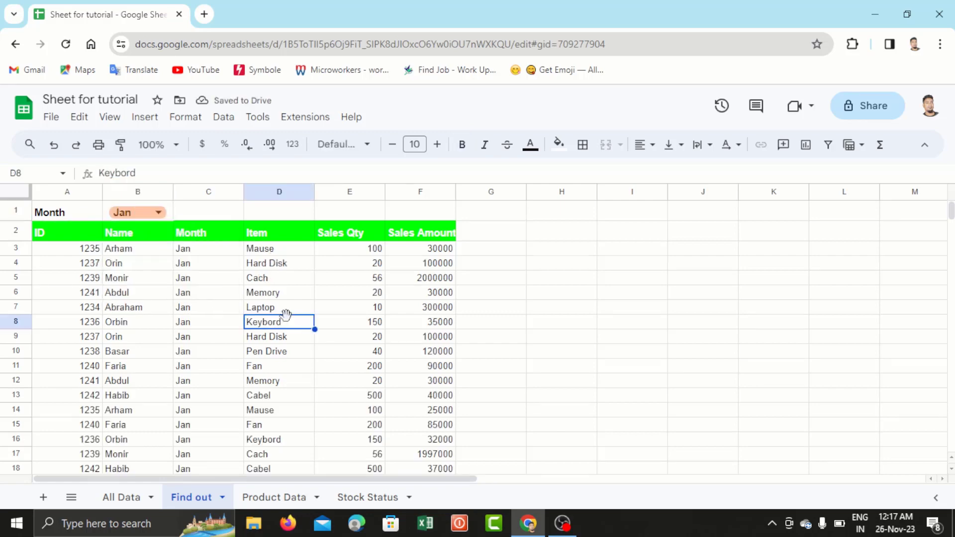
{"action": "left_click", "coordinate": [74, 249]}
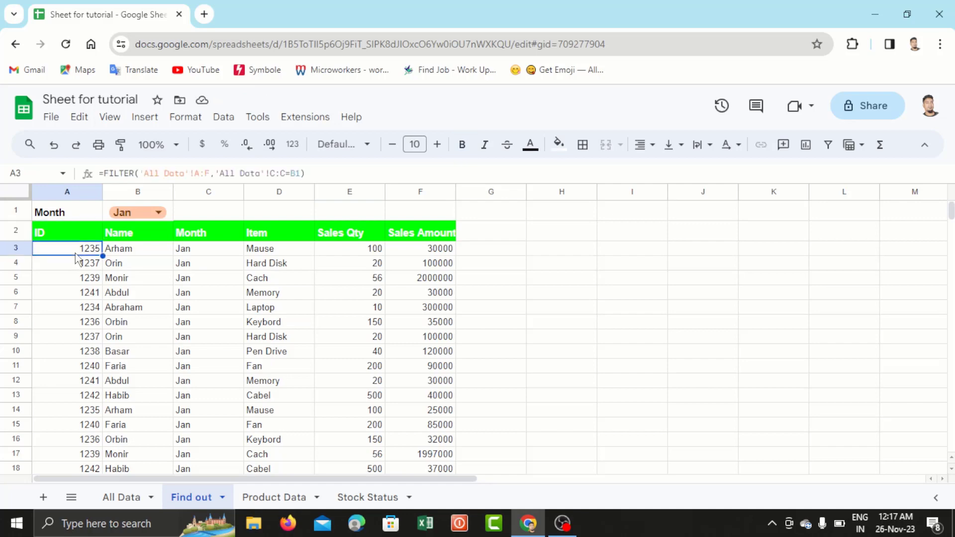
{"action": "left_click", "coordinate": [206, 309]}
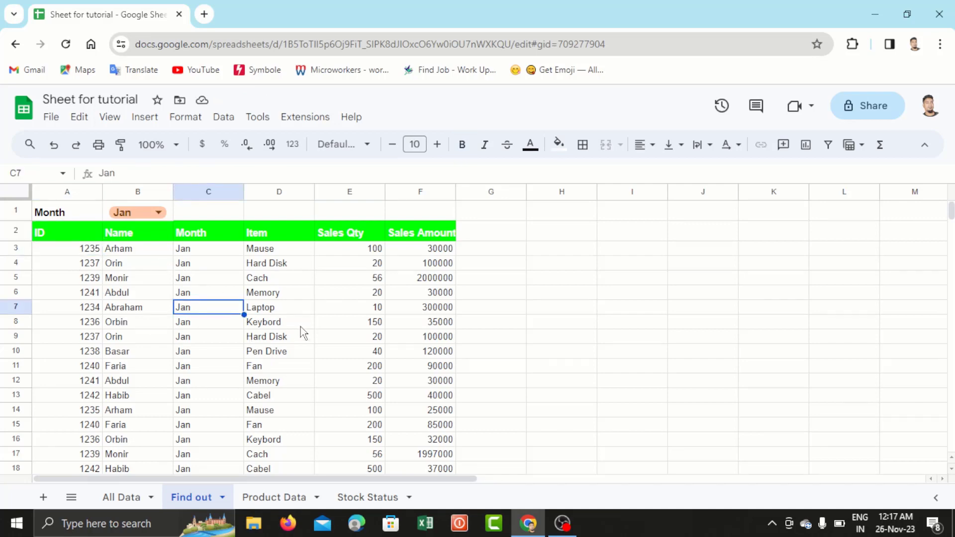
{"action": "left_click", "coordinate": [405, 353]}
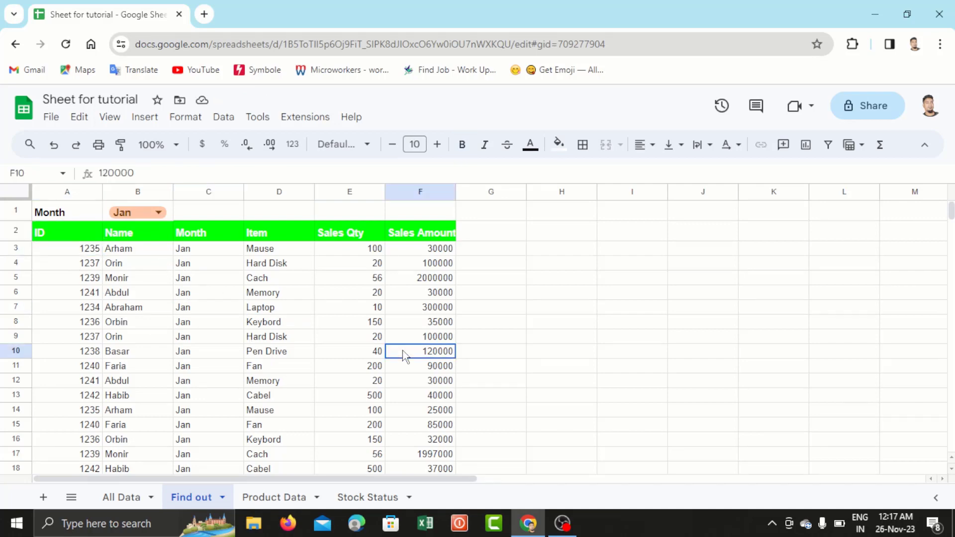
{"action": "left_click", "coordinate": [119, 379]}
{"action": "left_click", "coordinate": [81, 252]}
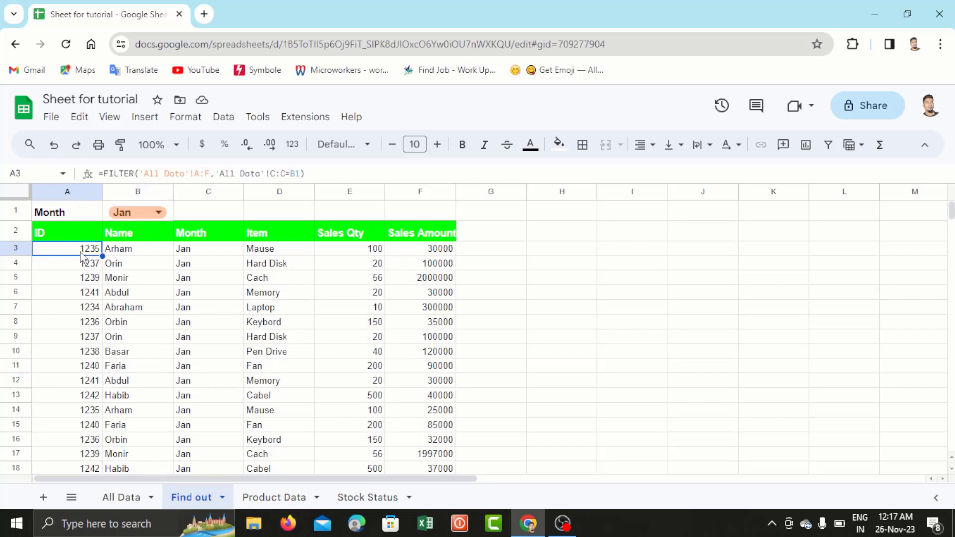
{"action": "key", "text": "Delete"}
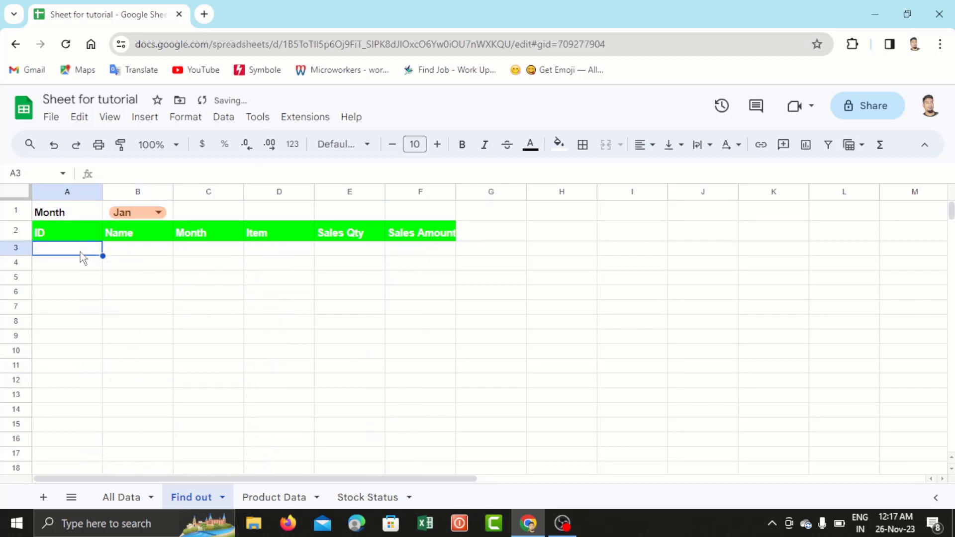
Add a data validation rule to cell C1 on the Find out sheet with Dropdown as its criteria.
{"action": "left_click", "coordinate": [194, 212]}
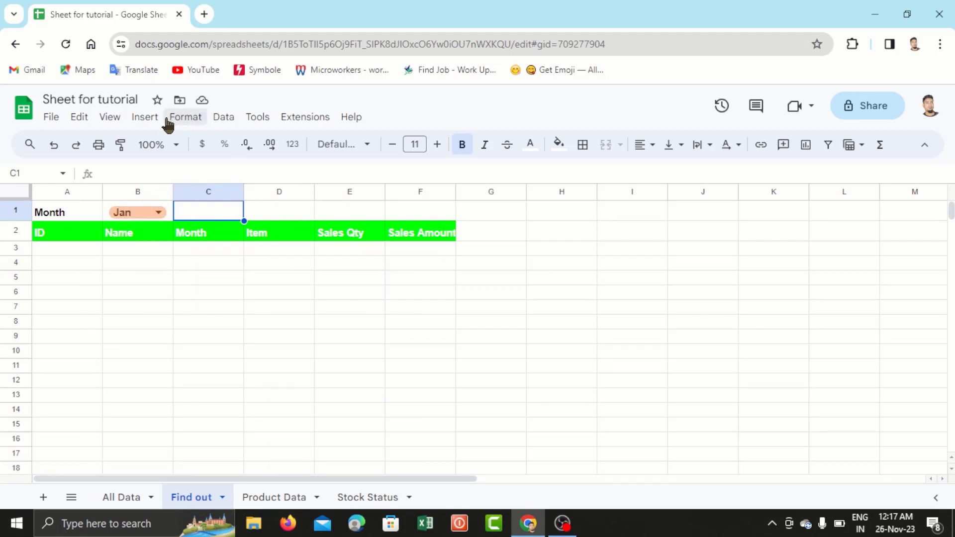
{"action": "left_click", "coordinate": [229, 117]}
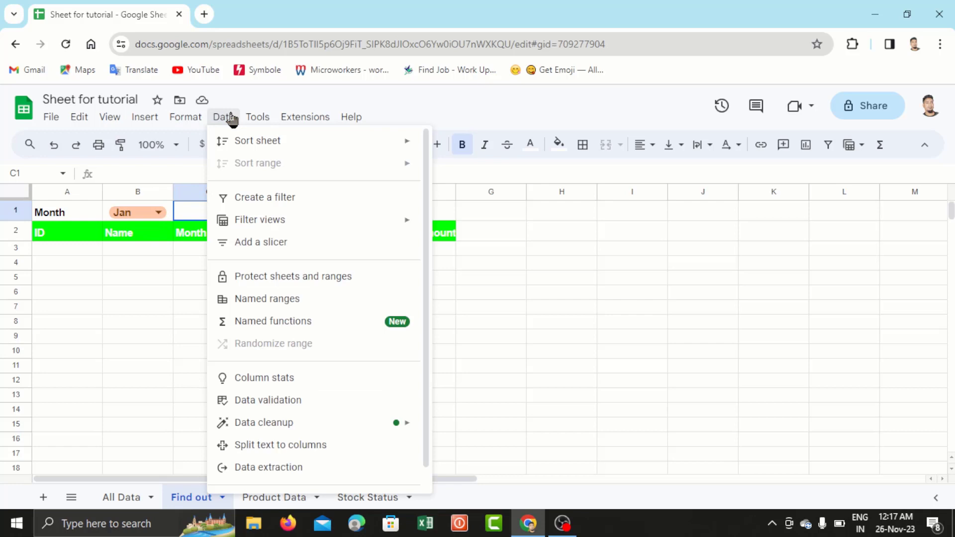
{"action": "left_click", "coordinate": [270, 400]}
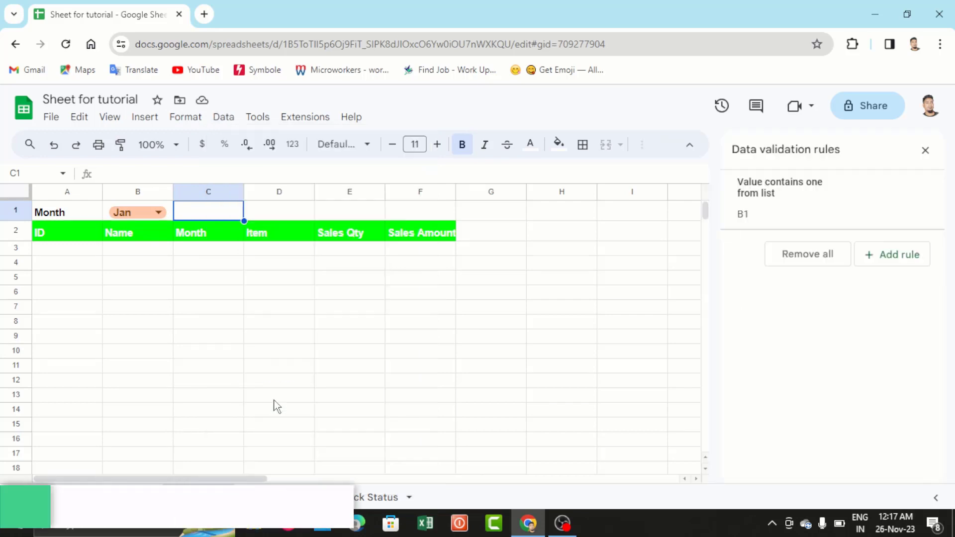
{"action": "left_click", "coordinate": [893, 261]}
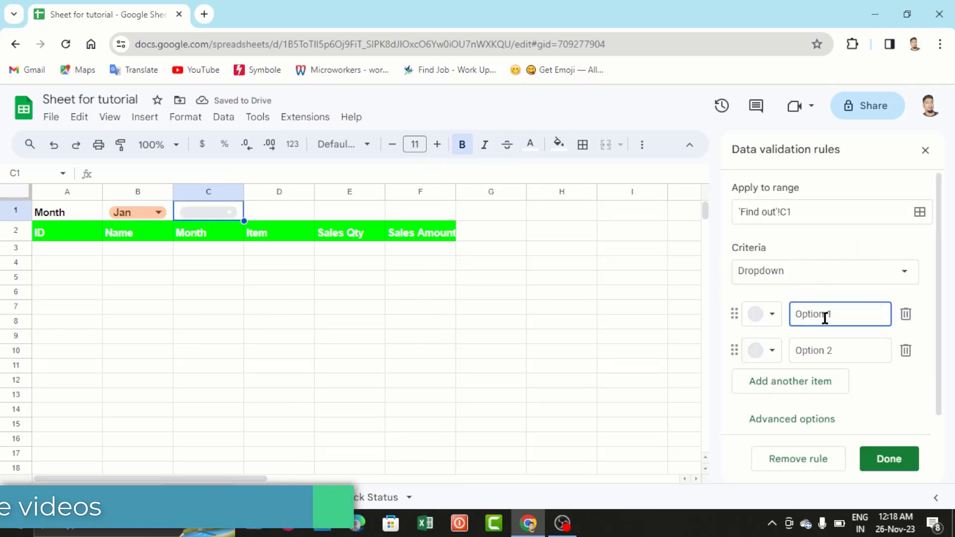
{"action": "left_click_drag", "start_coordinate": [839, 314], "coordinate": [794, 314]}
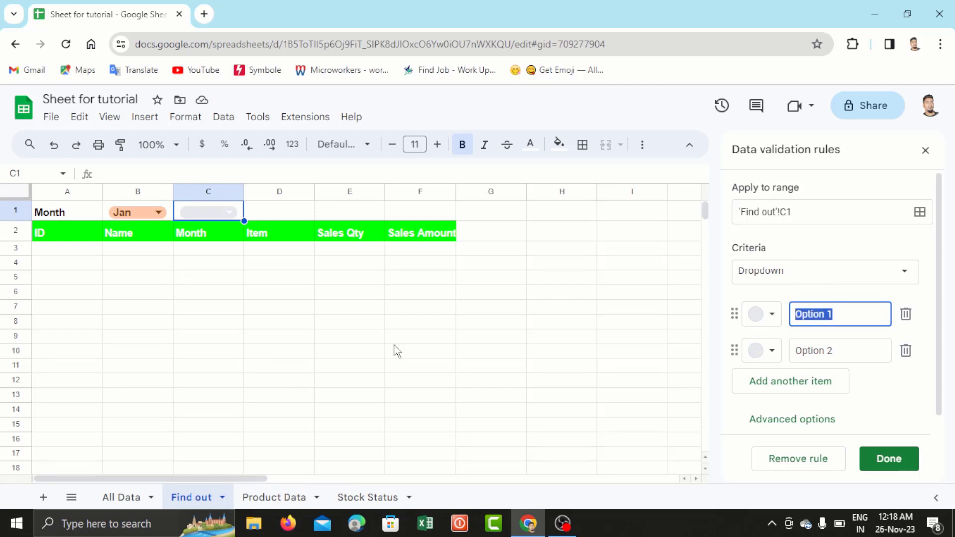
{"action": "left_click", "coordinate": [787, 276]}
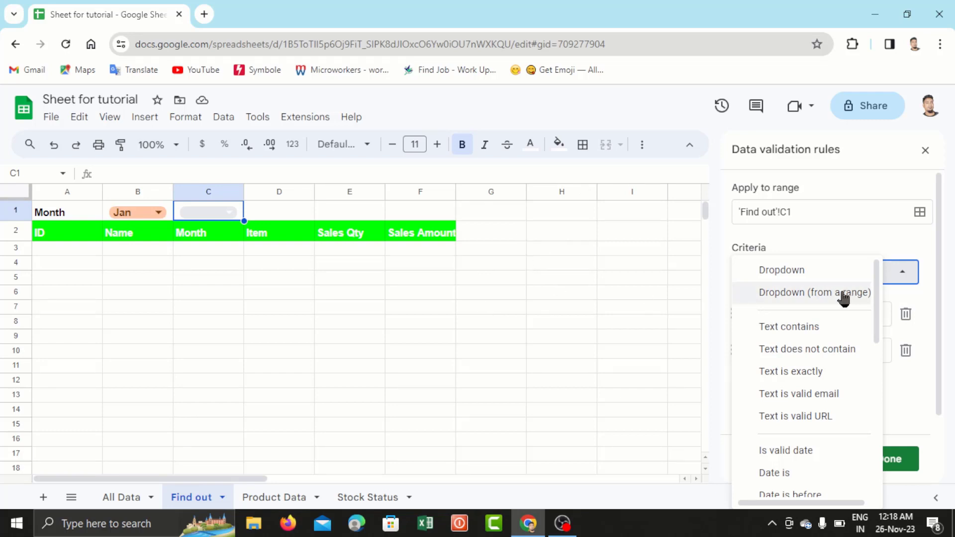
{"action": "left_click", "coordinate": [825, 281]}
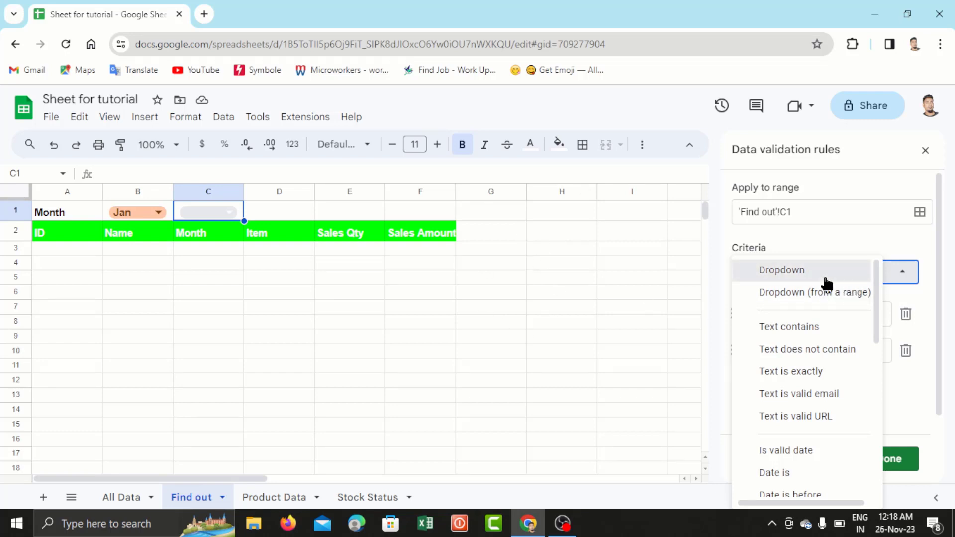
Set the first dropdown item of the C1 rule to Jan and colour it light pink.
{"action": "left_click", "coordinate": [840, 313]}
{"action": "left_click", "coordinate": [839, 313]}
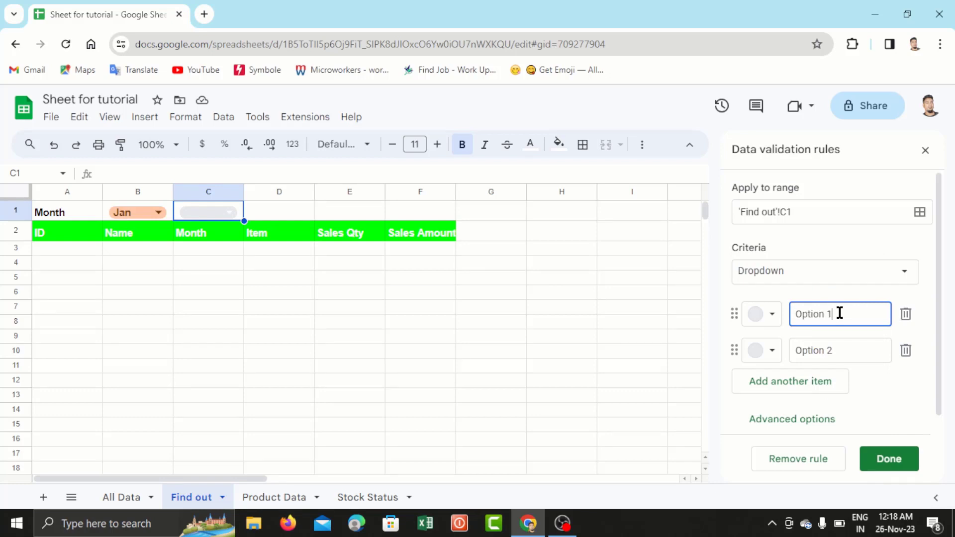
{"action": "left_click_drag", "start_coordinate": [840, 313], "coordinate": [786, 324]}
{"action": "type", "text": "Jan"}
{"action": "left_click", "coordinate": [775, 321]}
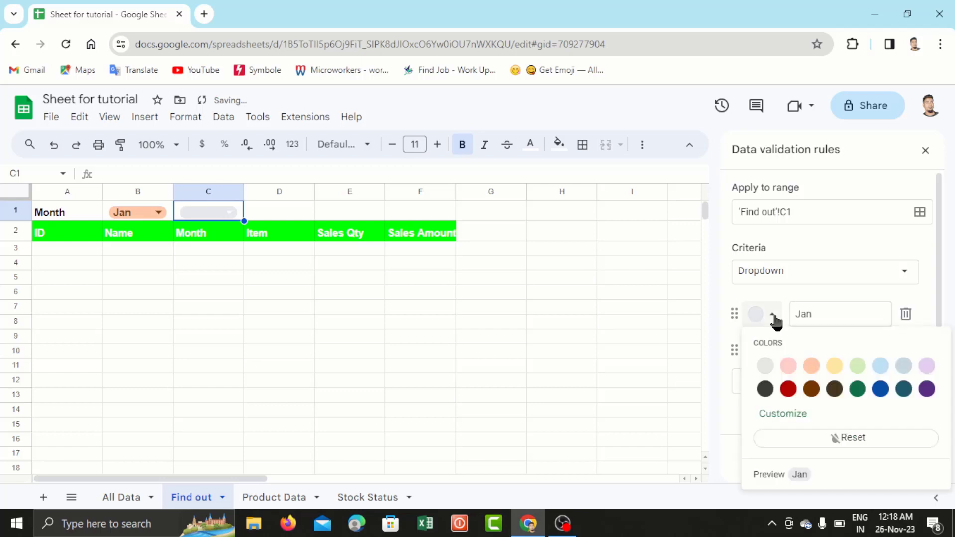
{"action": "left_click", "coordinate": [790, 367]}
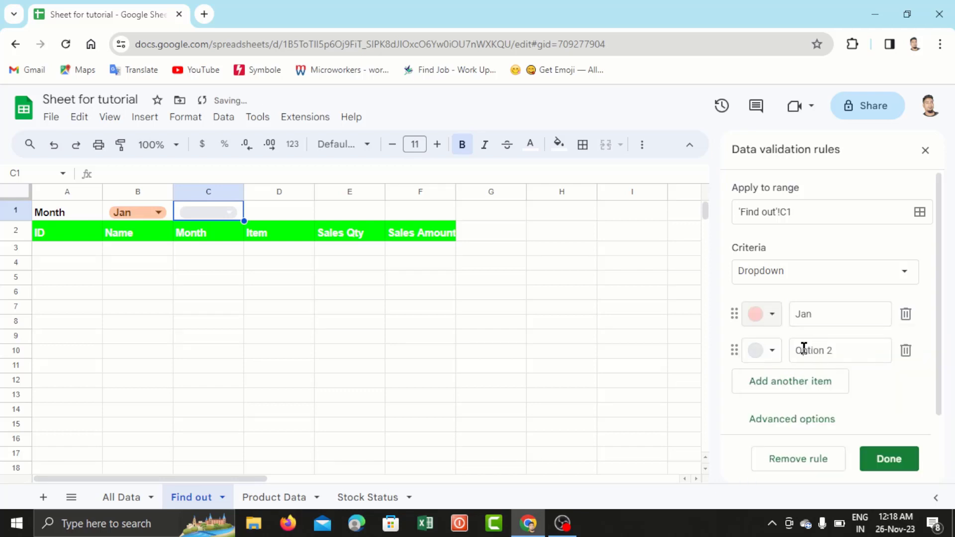
Set the second dropdown item to Feb and colour it dark green.
{"action": "left_click", "coordinate": [835, 350]}
{"action": "left_click_drag", "start_coordinate": [835, 350], "coordinate": [786, 350]}
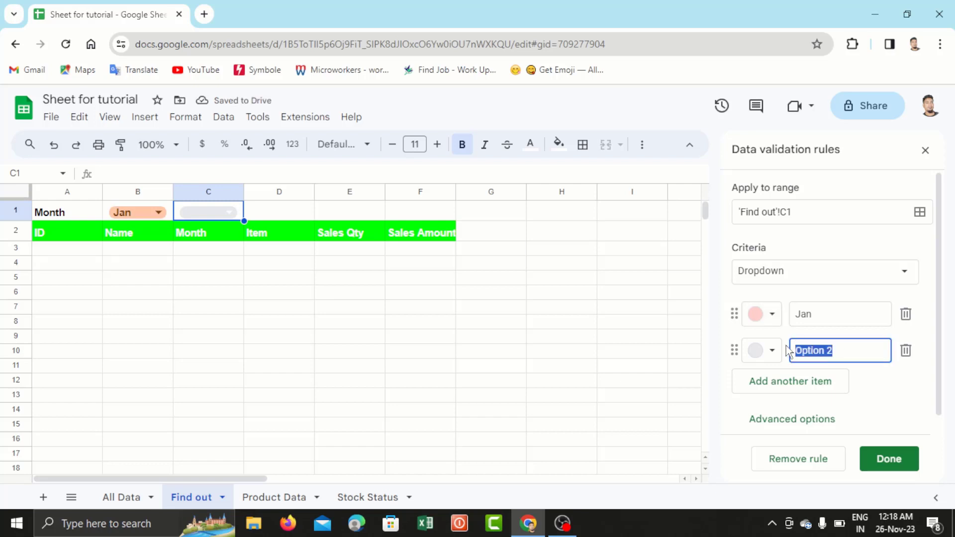
{"action": "type", "text": "Feb"}
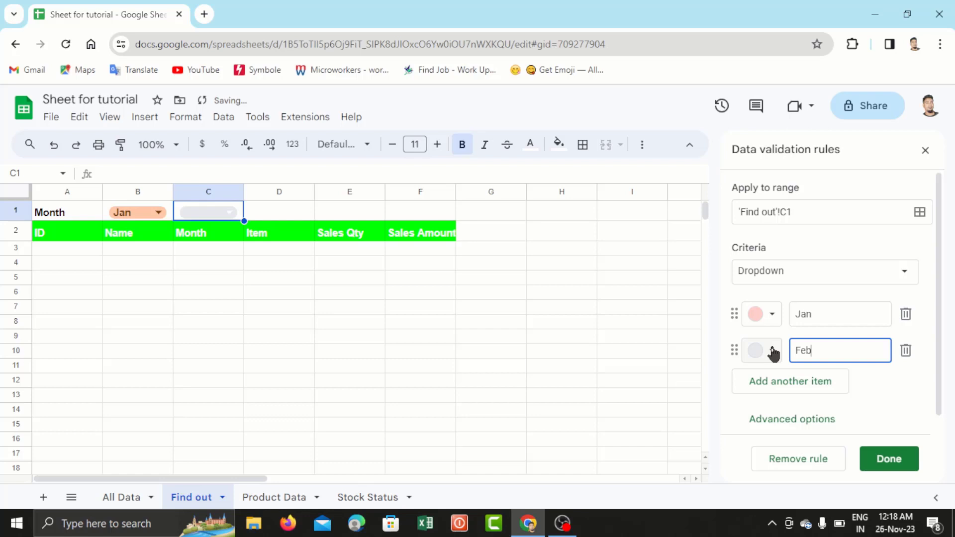
{"action": "left_click", "coordinate": [771, 350]}
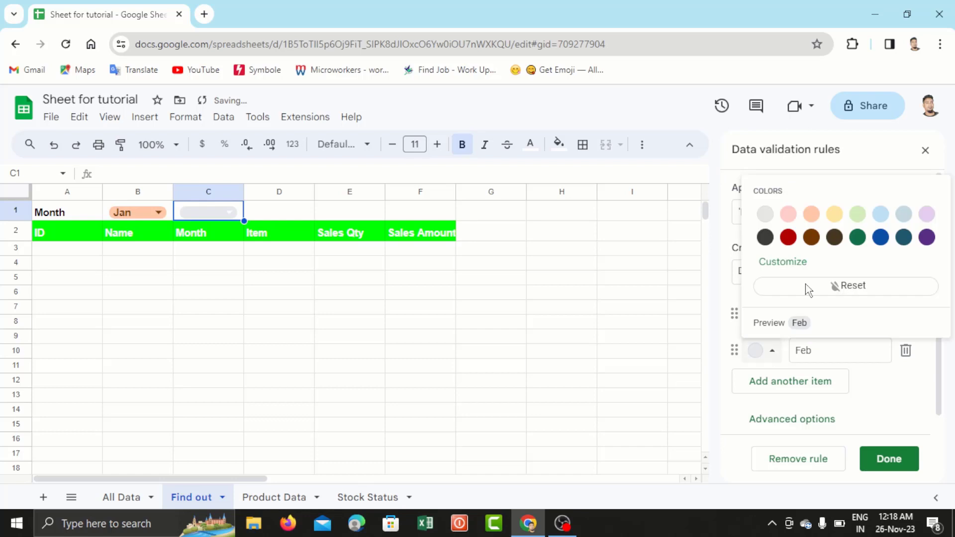
{"action": "left_click", "coordinate": [859, 239]}
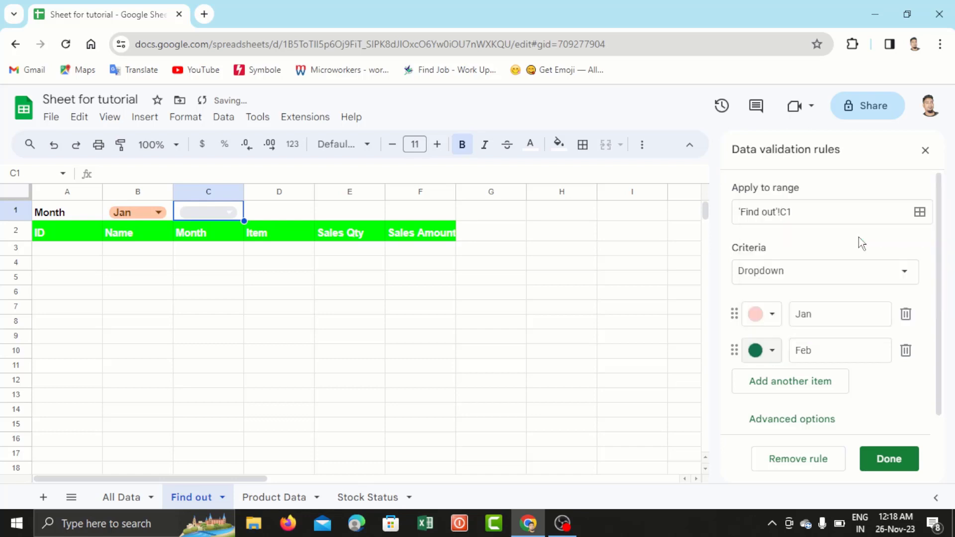
Add a third dropdown item, Mar, and save the validation rule for C1.
{"action": "left_click", "coordinate": [780, 392]}
{"action": "scroll", "coordinate": [816, 385], "scroll_direction": "down", "scroll_amount": 1}
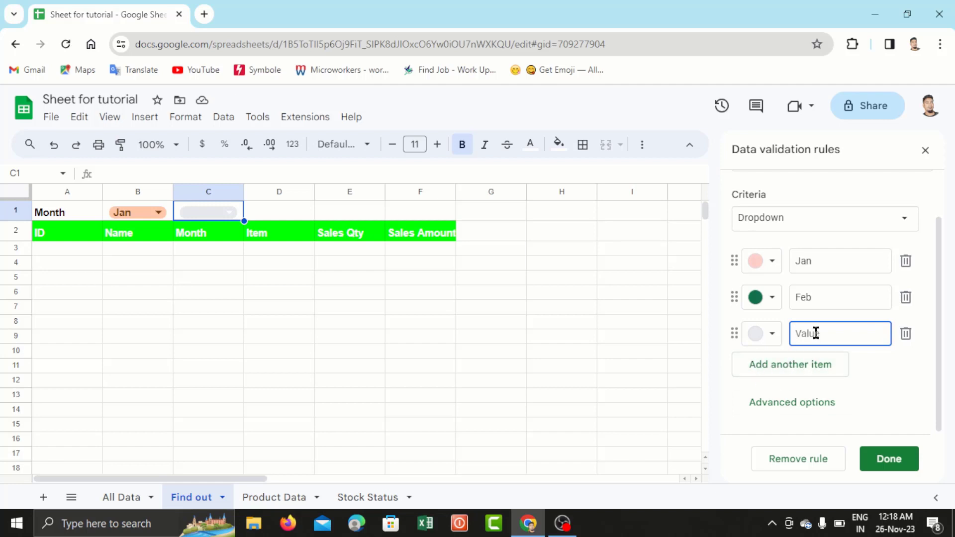
{"action": "type", "text": "Mar"}
{"action": "left_click", "coordinate": [892, 457]}
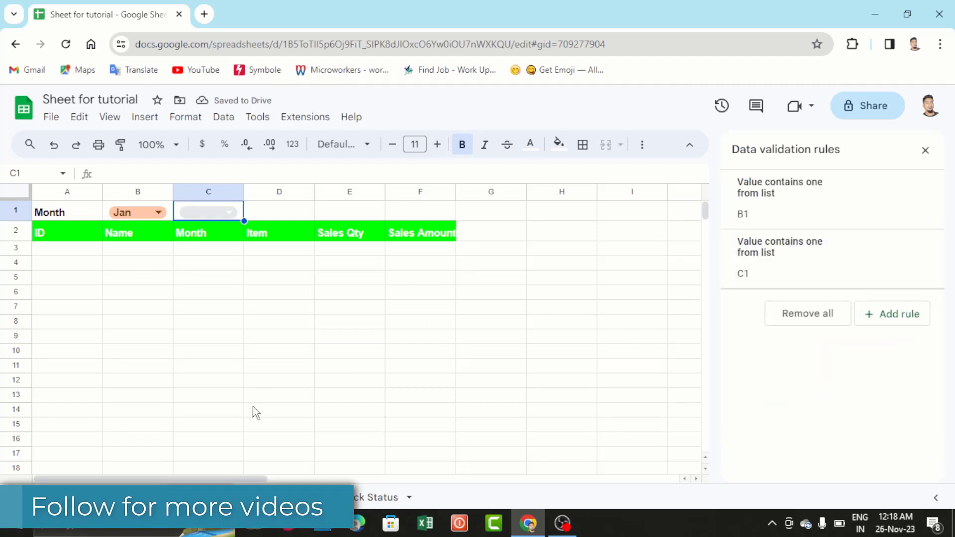
Check the Month values on the All Data sheet against the dropdown items and return to the Find out sheet.
{"action": "left_click", "coordinate": [329, 343]}
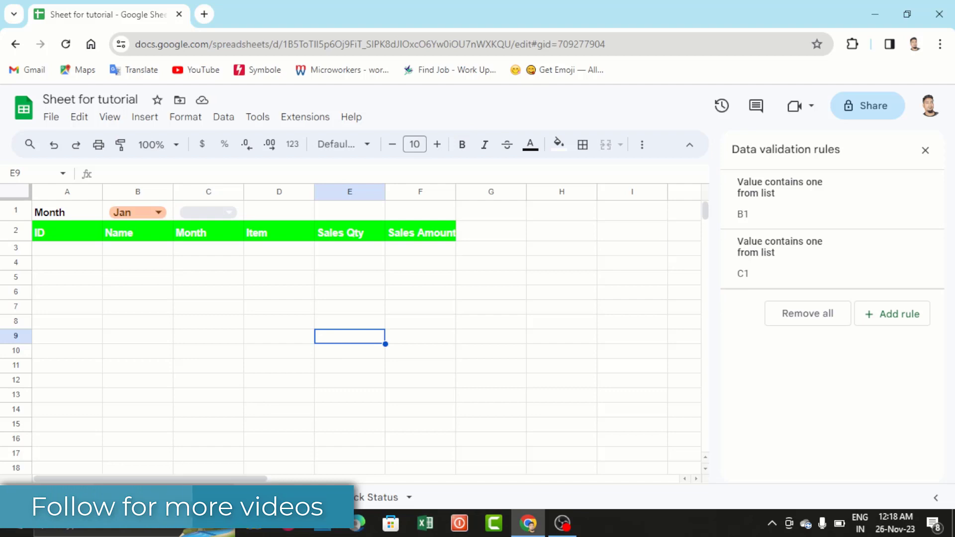
{"action": "left_click", "coordinate": [121, 498]}
{"action": "left_click", "coordinate": [167, 225]}
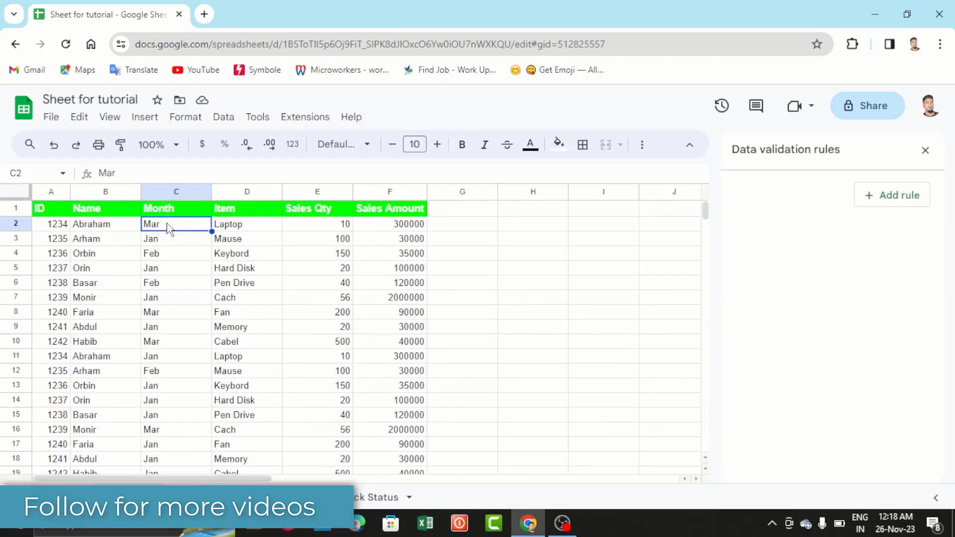
{"action": "left_click", "coordinate": [168, 261]}
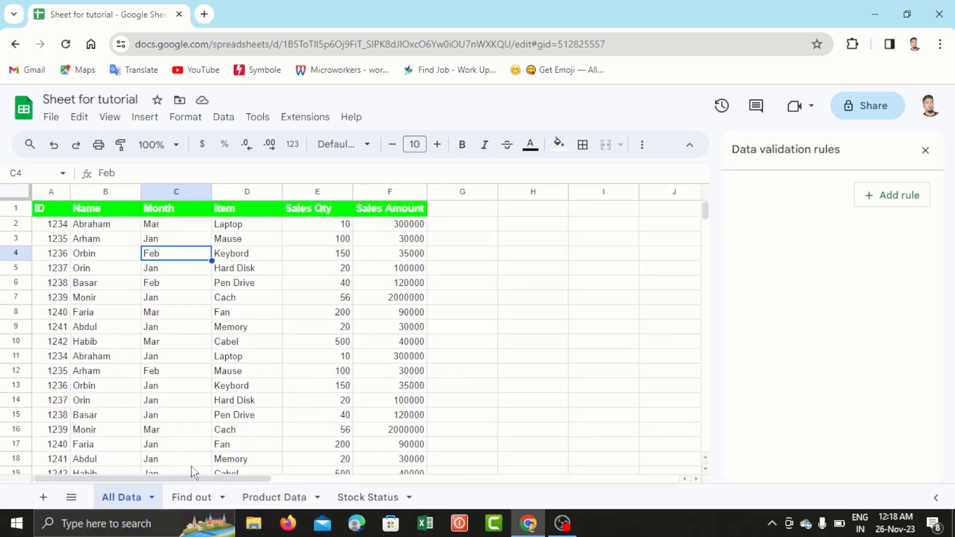
{"action": "left_click", "coordinate": [181, 503]}
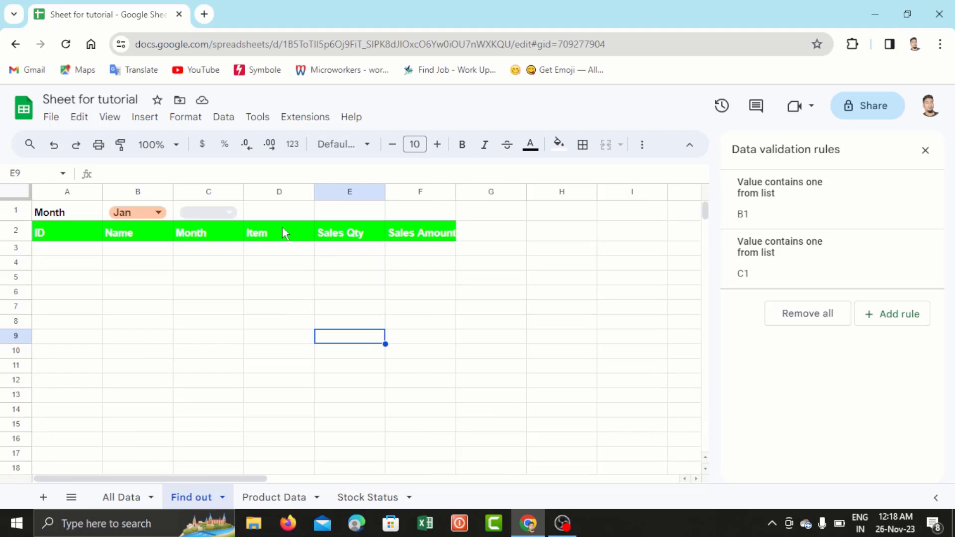
Choose Jan in the new month dropdown in cell C1.
{"action": "left_click", "coordinate": [229, 209]}
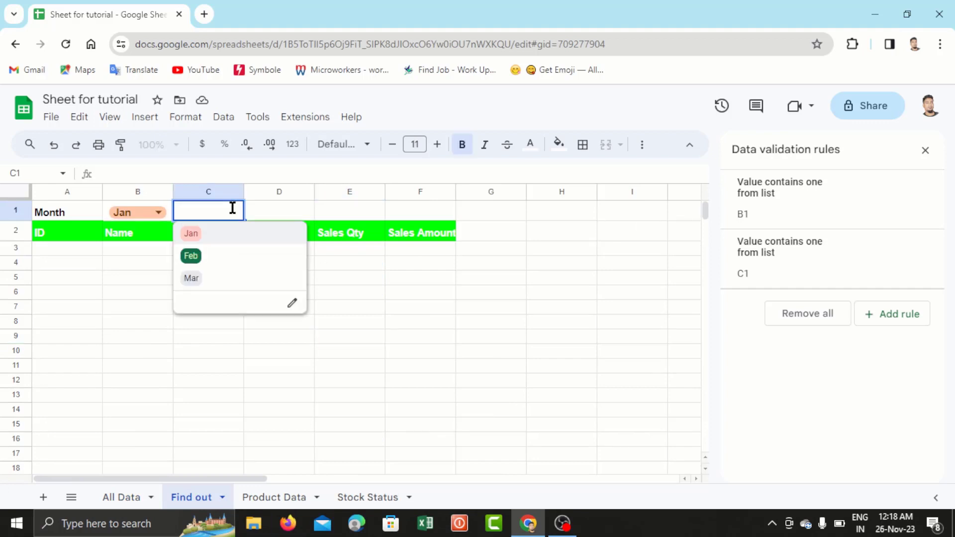
{"action": "left_click", "coordinate": [216, 241]}
{"action": "left_click", "coordinate": [209, 327]}
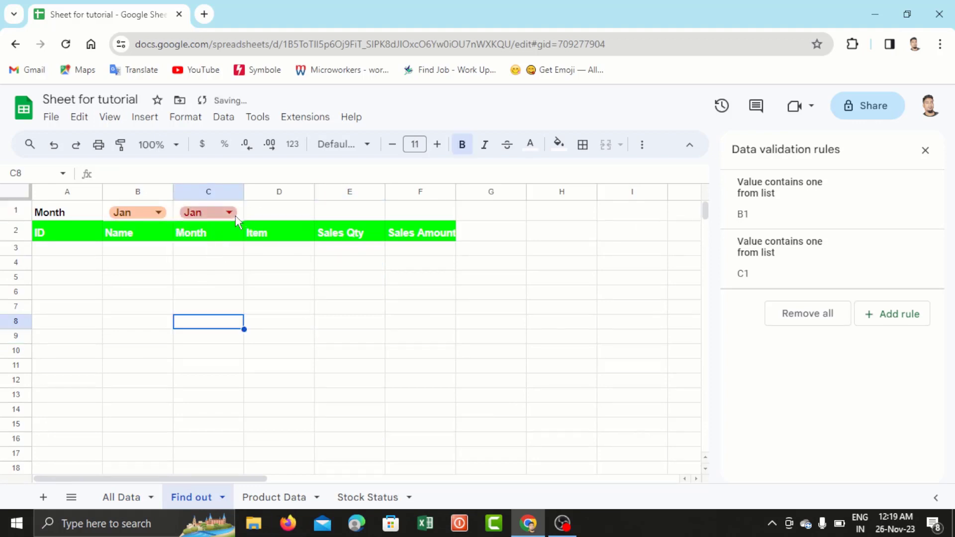
Choose Feb in C1's month dropdown and start a FILTER formula in A3 using All Data columns A:F as its range.
{"action": "left_click", "coordinate": [236, 214]}
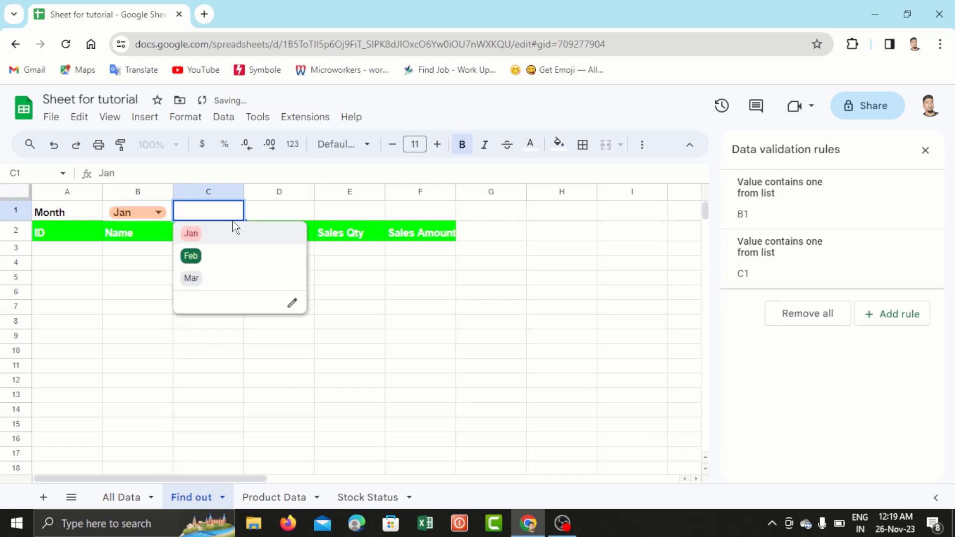
{"action": "left_click", "coordinate": [220, 263]}
{"action": "left_click", "coordinate": [75, 251]}
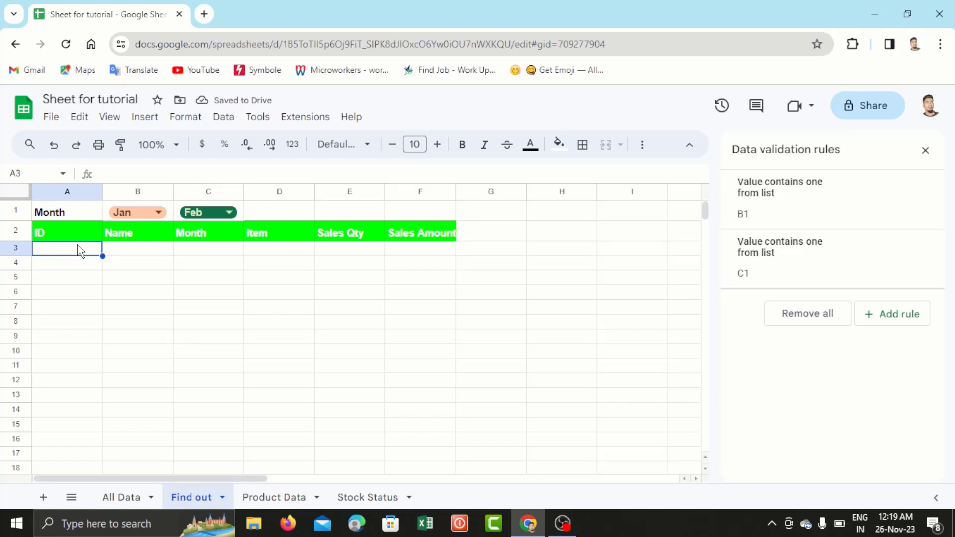
{"action": "type", "text": "="}
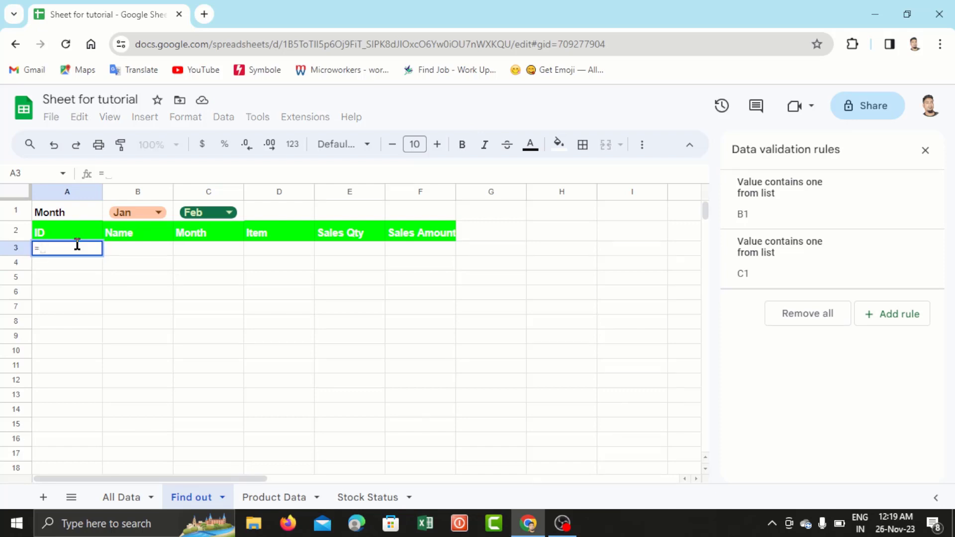
{"action": "type", "text": "fi"}
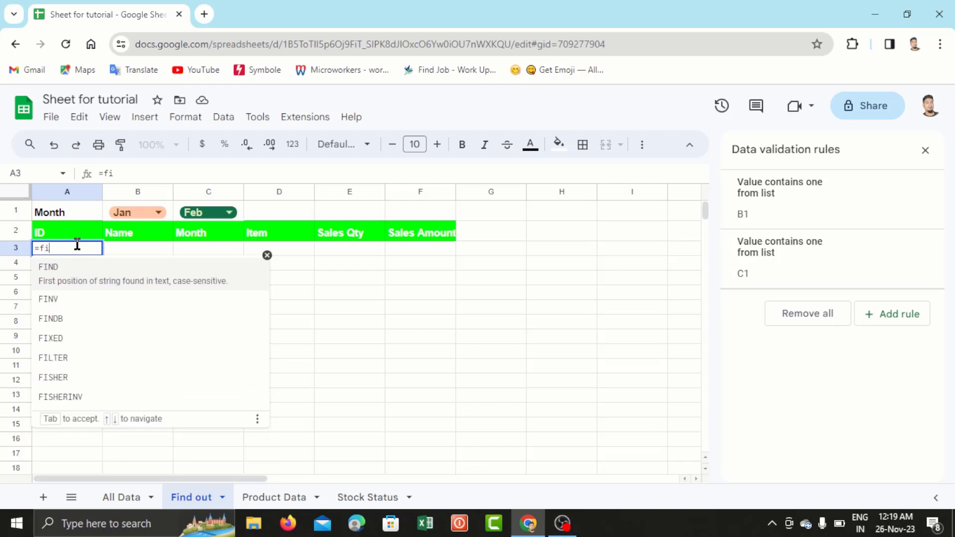
{"action": "type", "text": "l"}
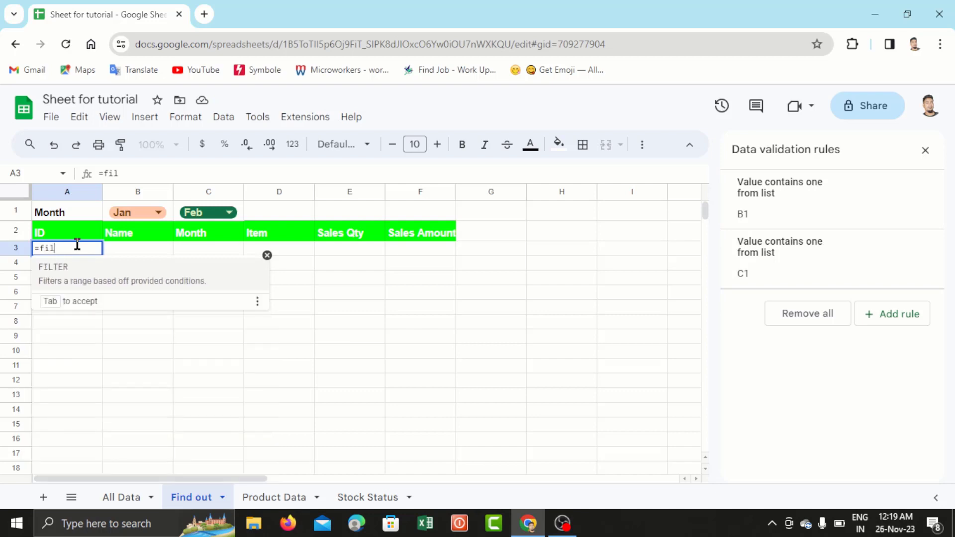
{"action": "left_click", "coordinate": [82, 280]}
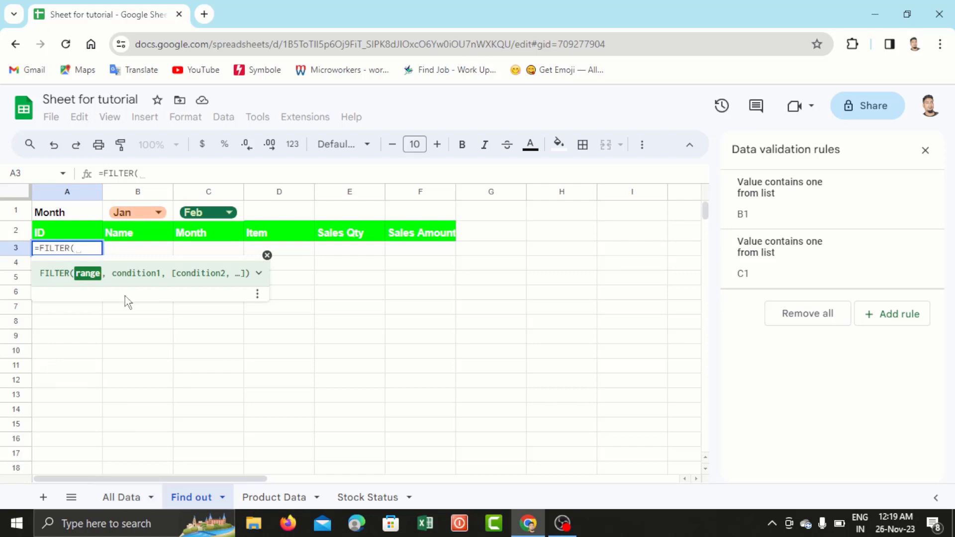
{"action": "left_click", "coordinate": [118, 502]}
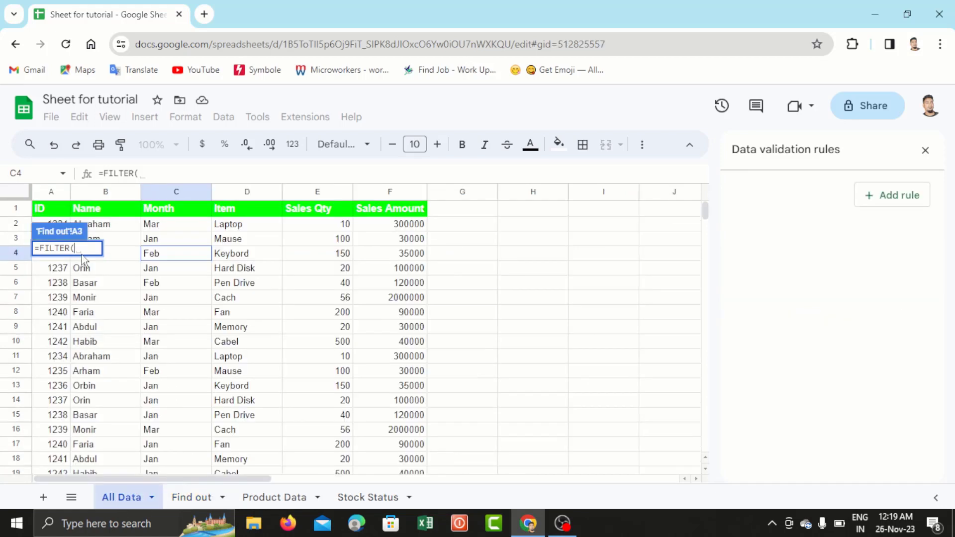
{"action": "left_click_drag", "start_coordinate": [50, 195], "coordinate": [369, 208]}
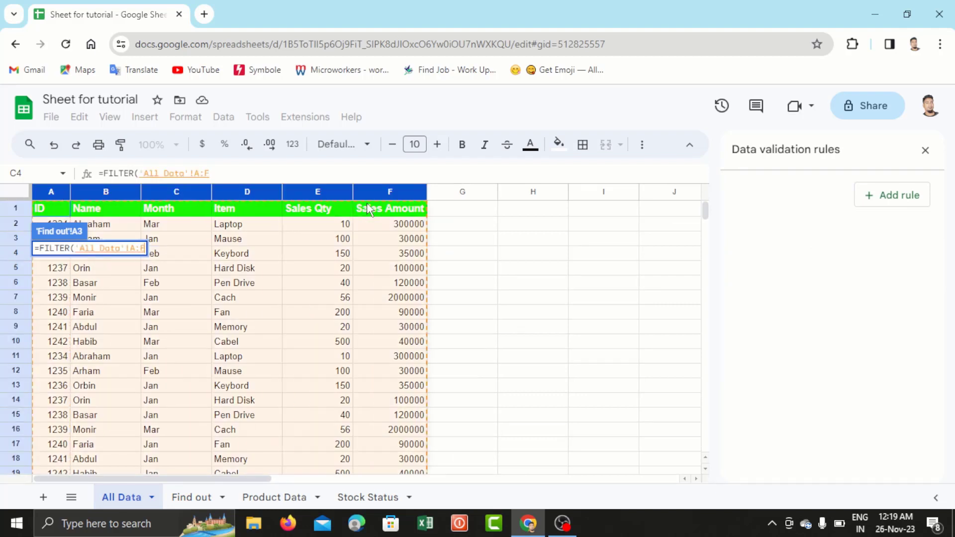
{"action": "type", "text": ","}
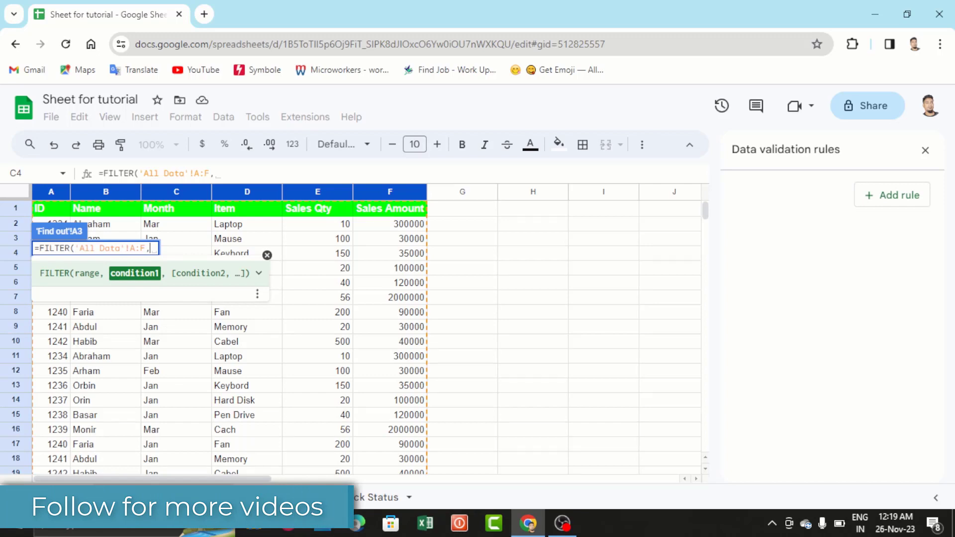
Complete the FILTER formula with the condition that All Data column C:C equals cell C1 of the Find out sheet.
{"action": "left_click", "coordinate": [170, 191]}
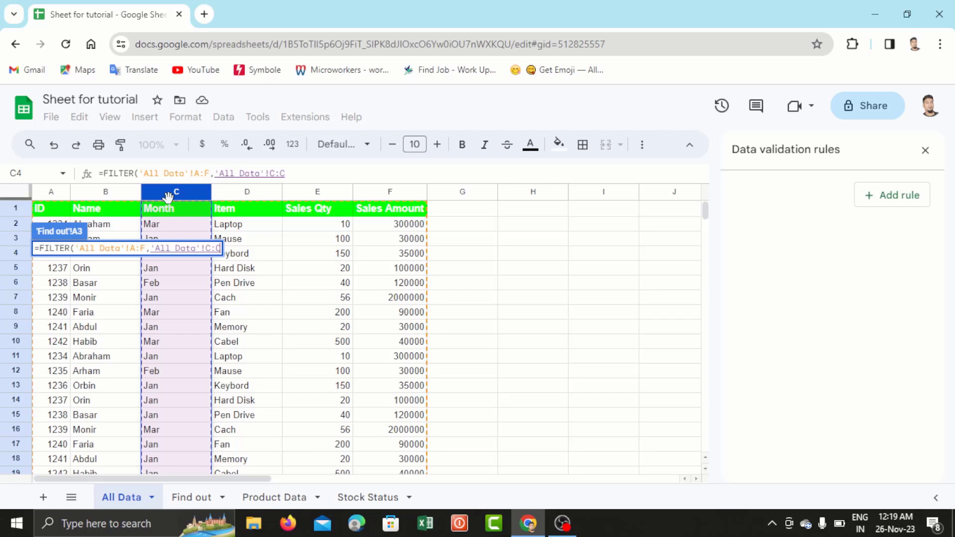
{"action": "type", "text": "="}
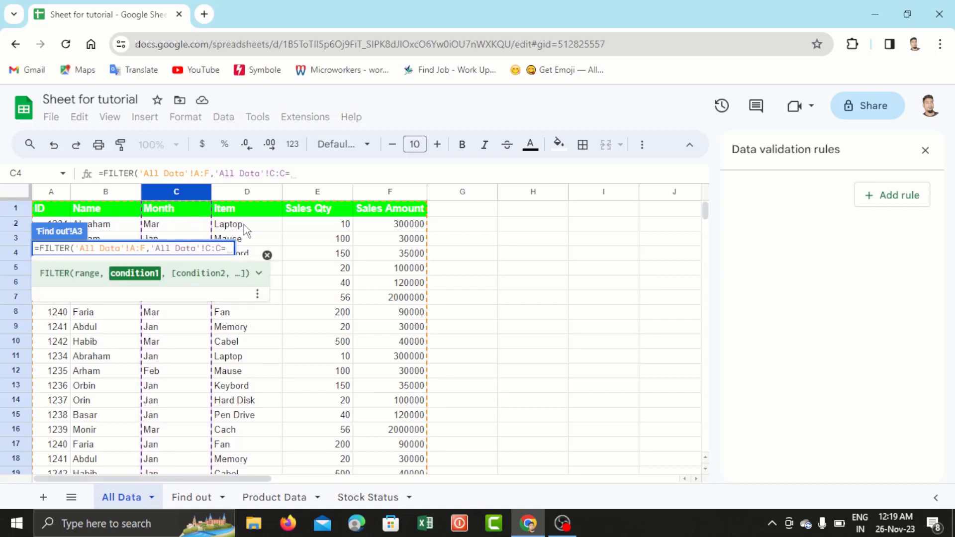
{"action": "left_click", "coordinate": [189, 498]}
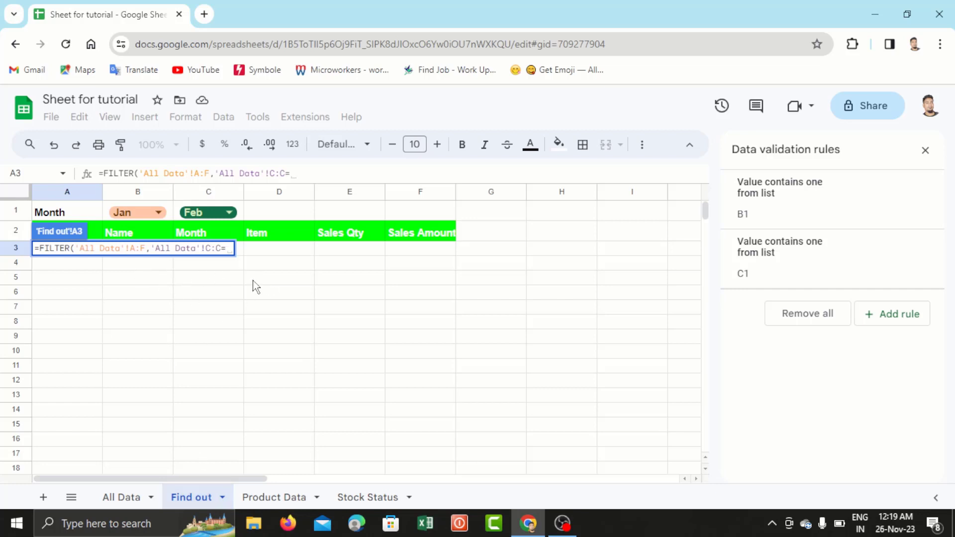
{"action": "left_click", "coordinate": [215, 211]}
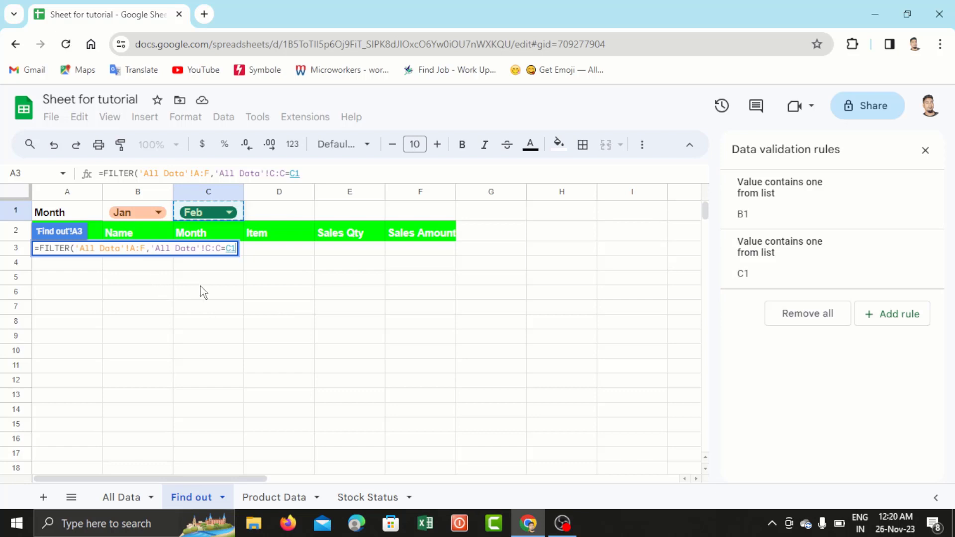
{"action": "type", "text": ")"}
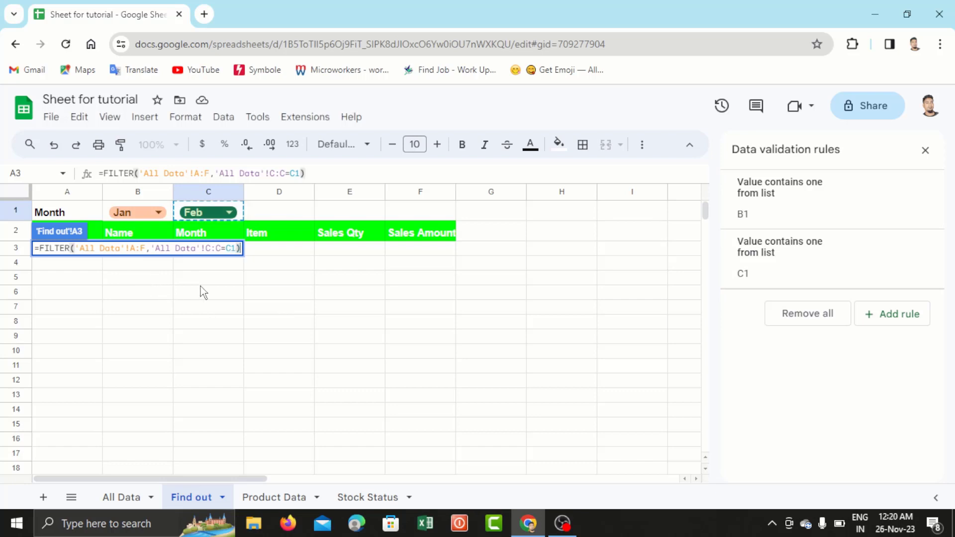
{"action": "key", "text": "Return"}
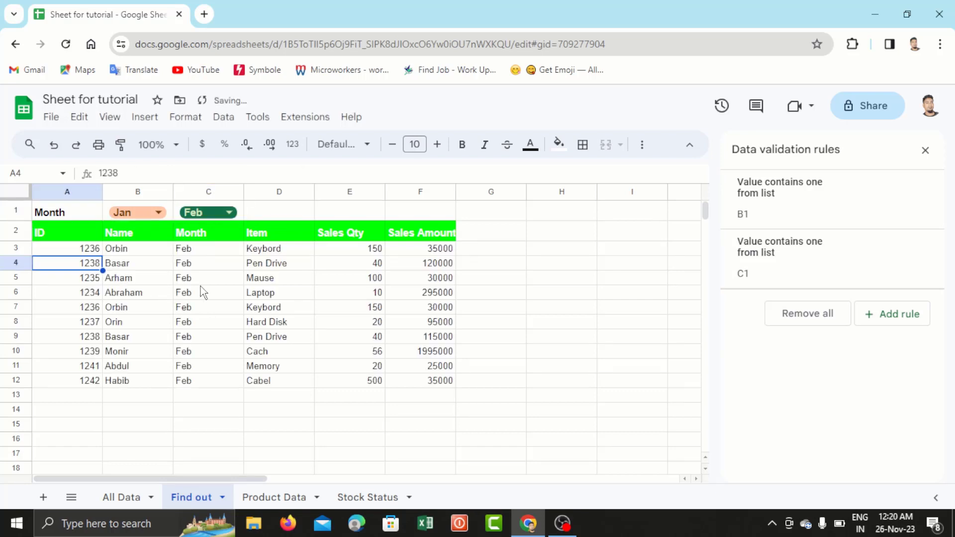
Test the filter by switching the C1 month dropdown to Mar and finally to Jan.
{"action": "left_click", "coordinate": [221, 213]}
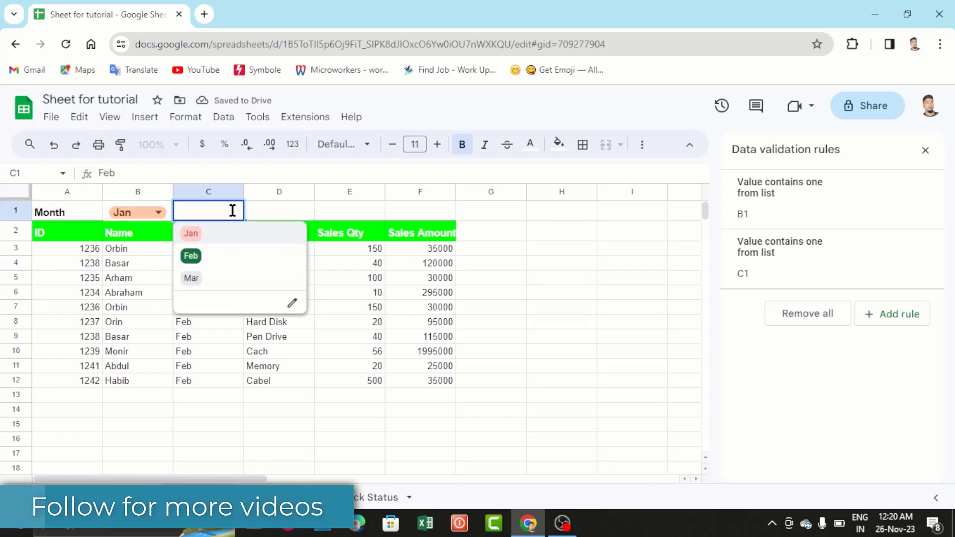
{"action": "left_click", "coordinate": [209, 278]}
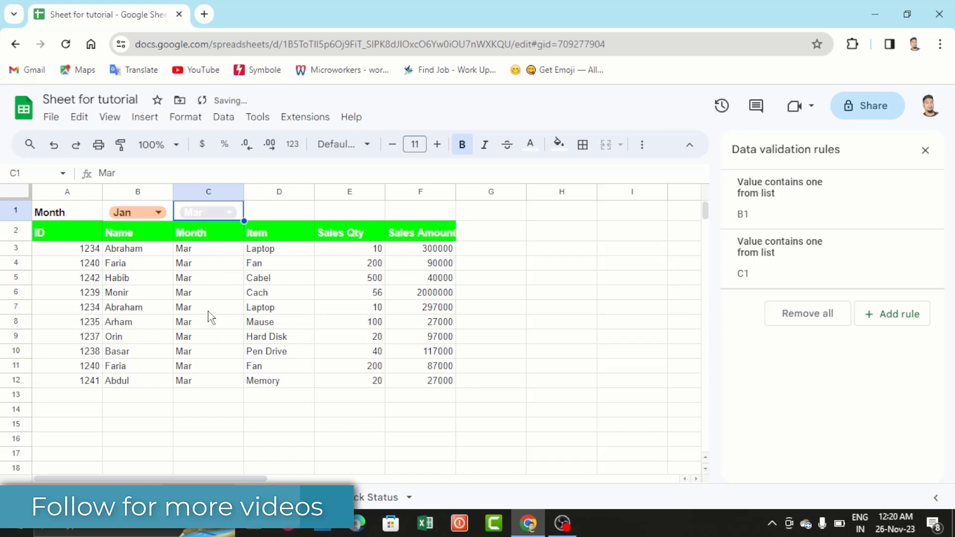
{"action": "left_click", "coordinate": [232, 213]}
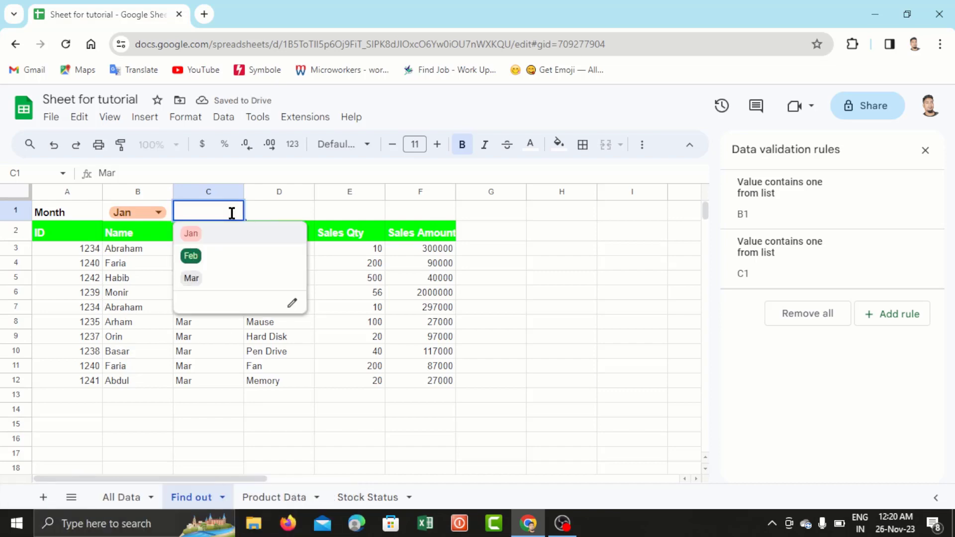
{"action": "left_click", "coordinate": [204, 233]}
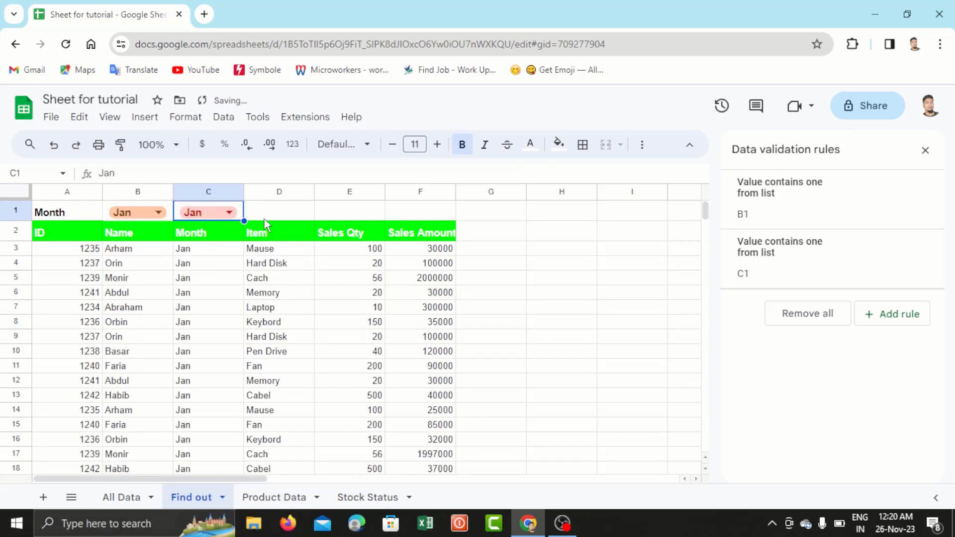
{"action": "left_click", "coordinate": [278, 309]}
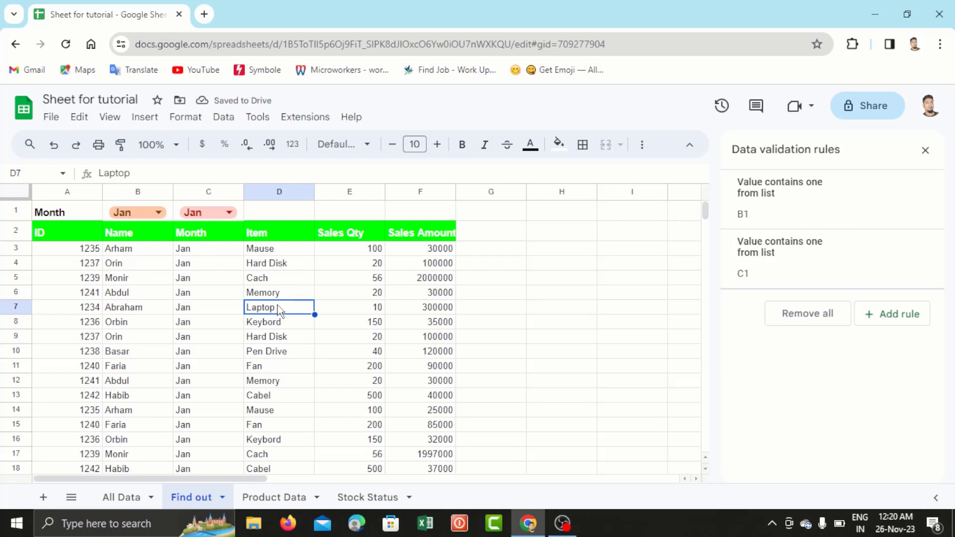
{"action": "left_click", "coordinate": [357, 281]}
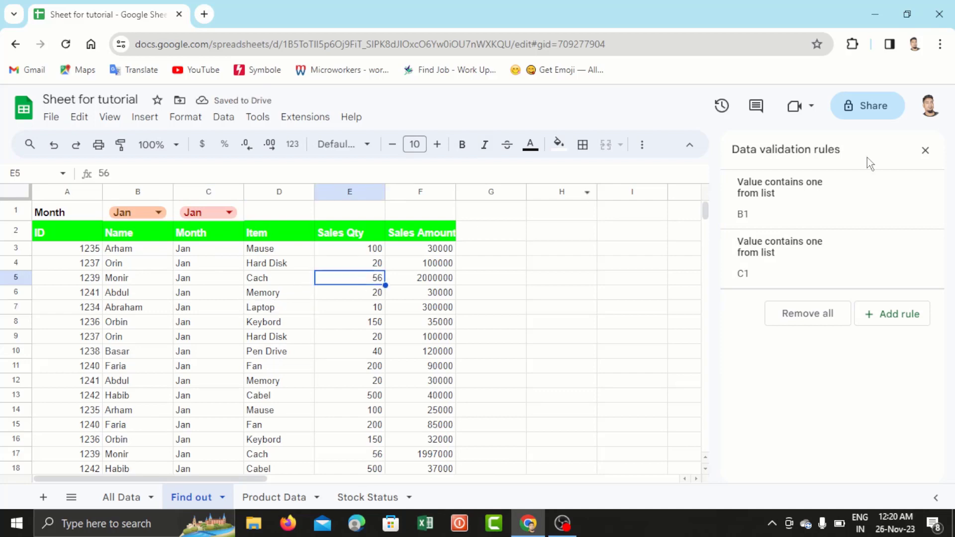
Close the data validation rules and look over the filtered rows on the Find out sheet.
{"action": "left_click", "coordinate": [925, 150]}
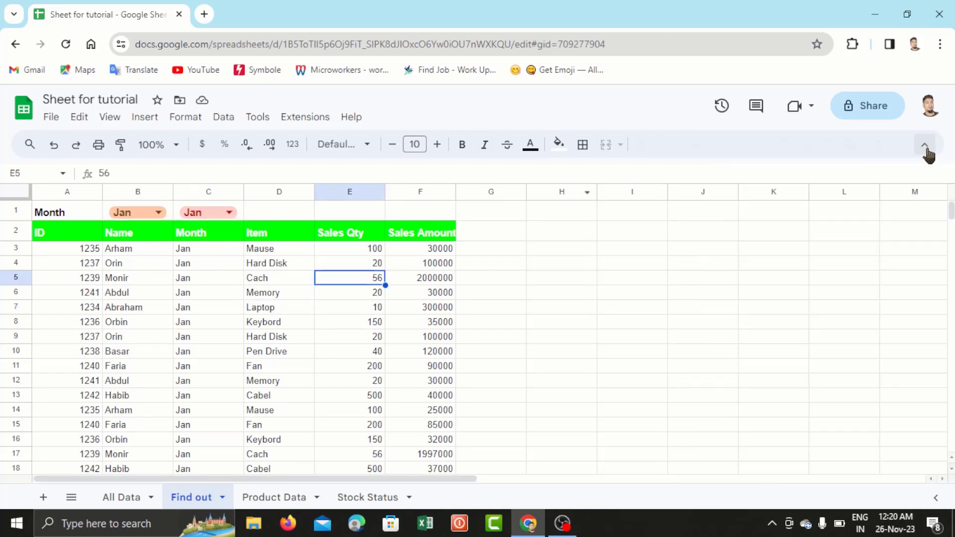
{"action": "left_click", "coordinate": [192, 305]}
{"action": "left_click", "coordinate": [50, 250]}
{"action": "left_click", "coordinate": [225, 368]}
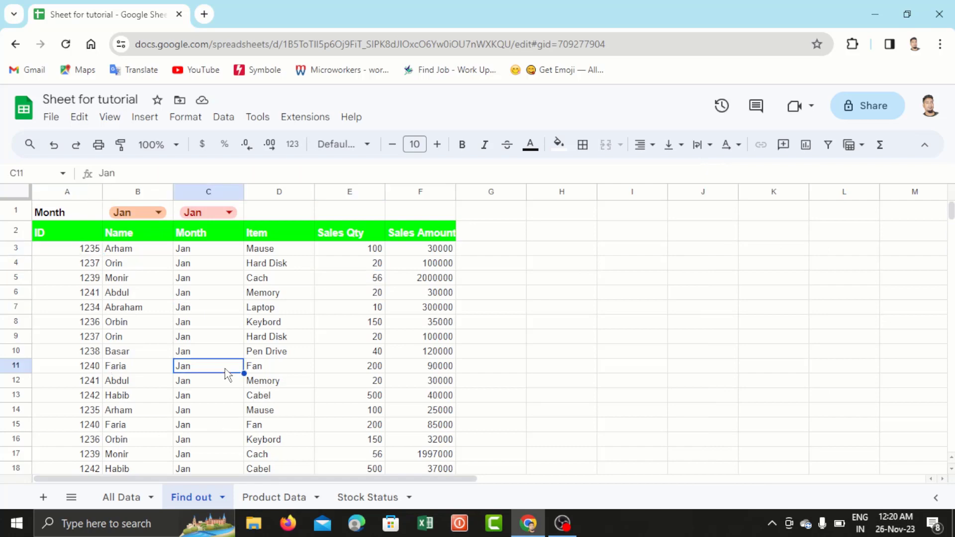